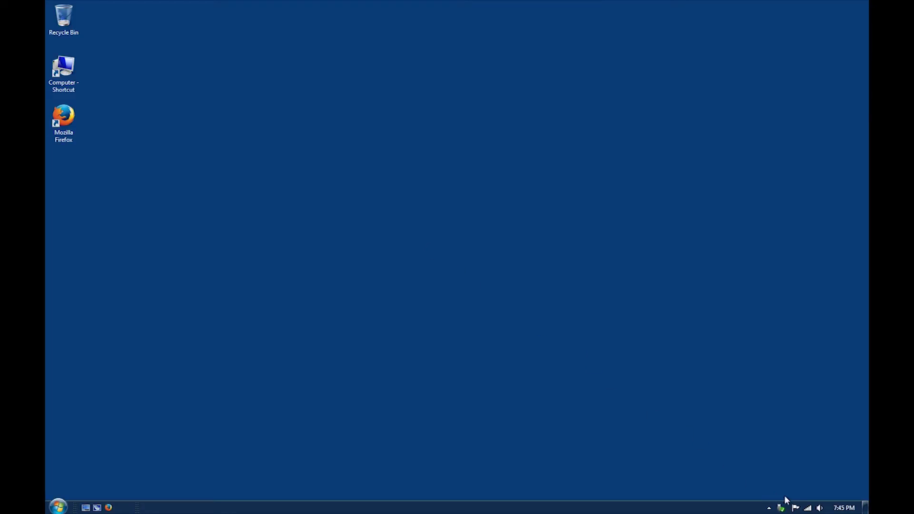
Bring up the network adapter list through the Network and Sharing Center
right_click(807, 509)
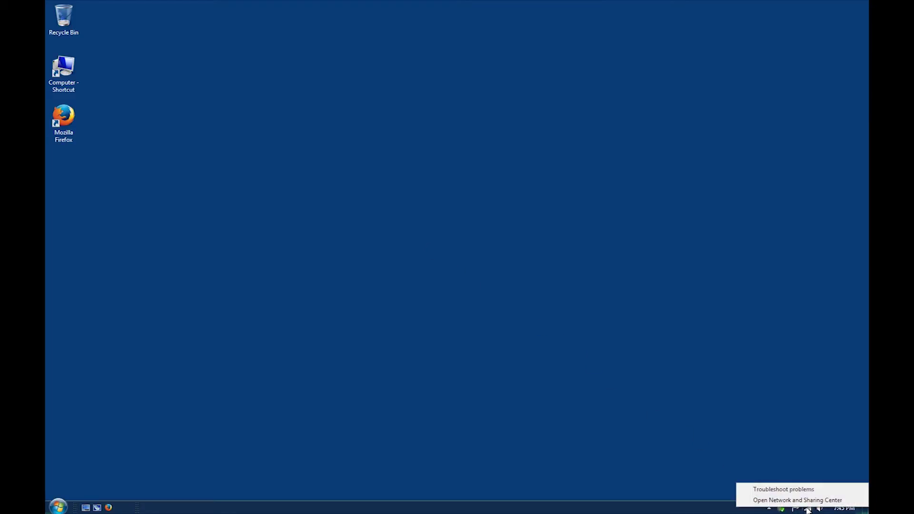
click(812, 500)
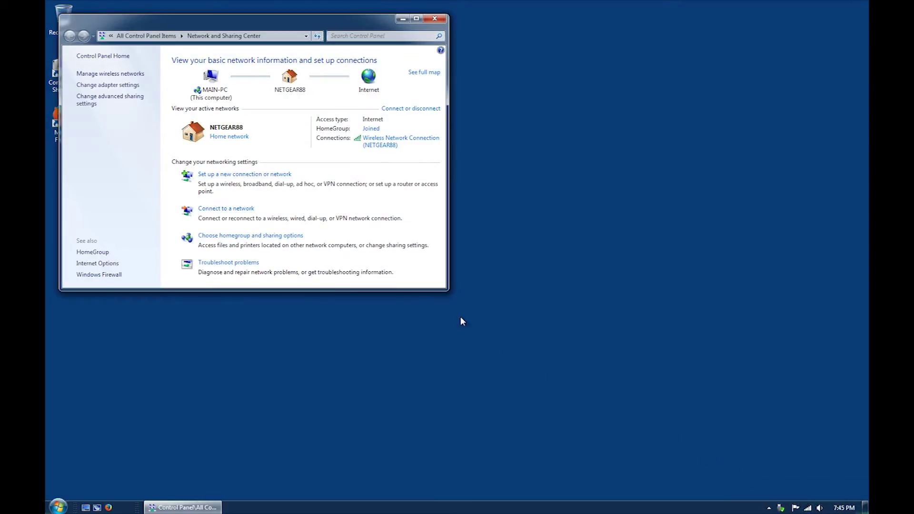
click(119, 86)
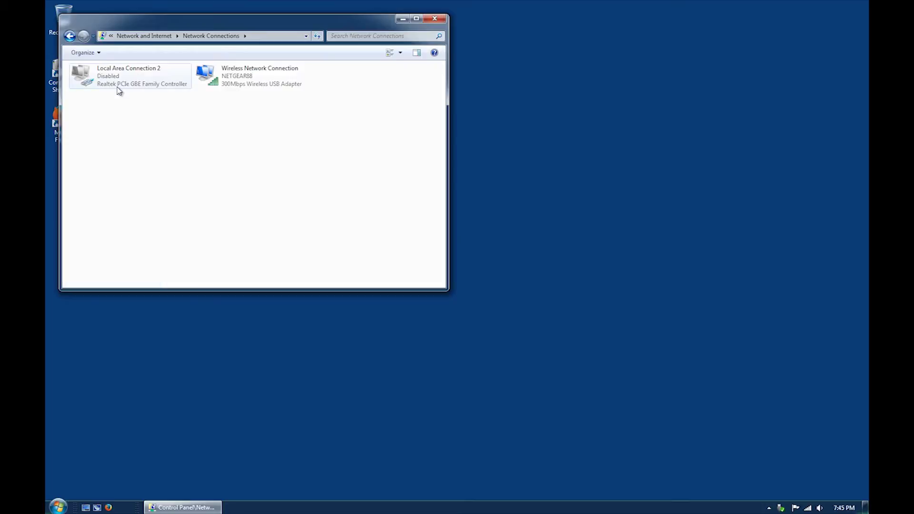
Disable the wireless connection and enable Local Area Connection 2
right_click(241, 80)
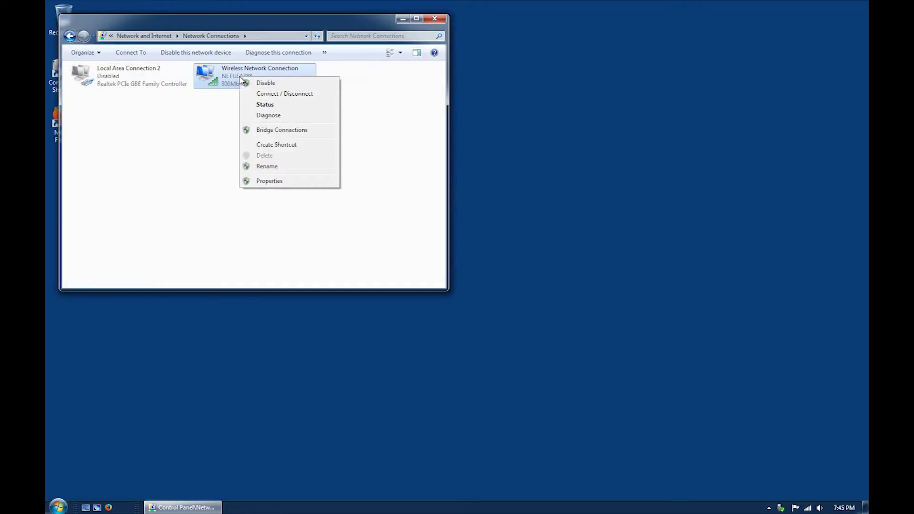
click(276, 85)
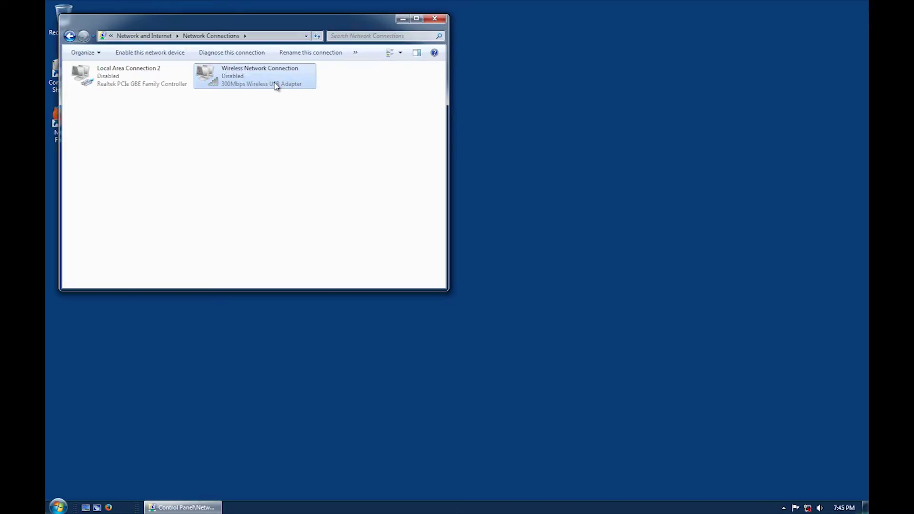
right_click(121, 81)
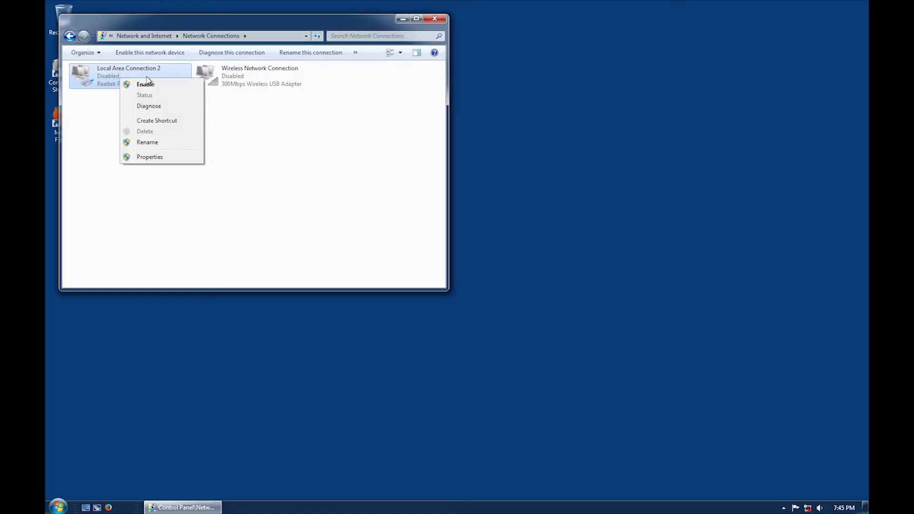
click(145, 84)
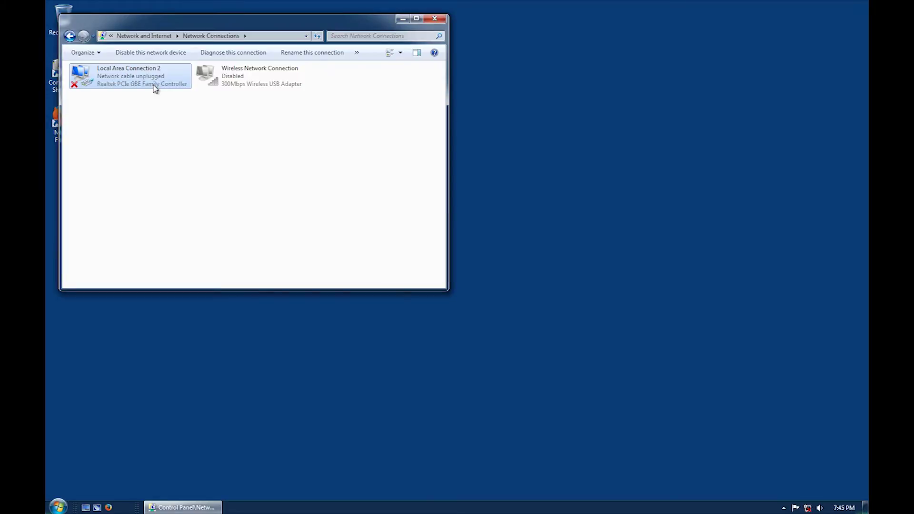
right_click(135, 78)
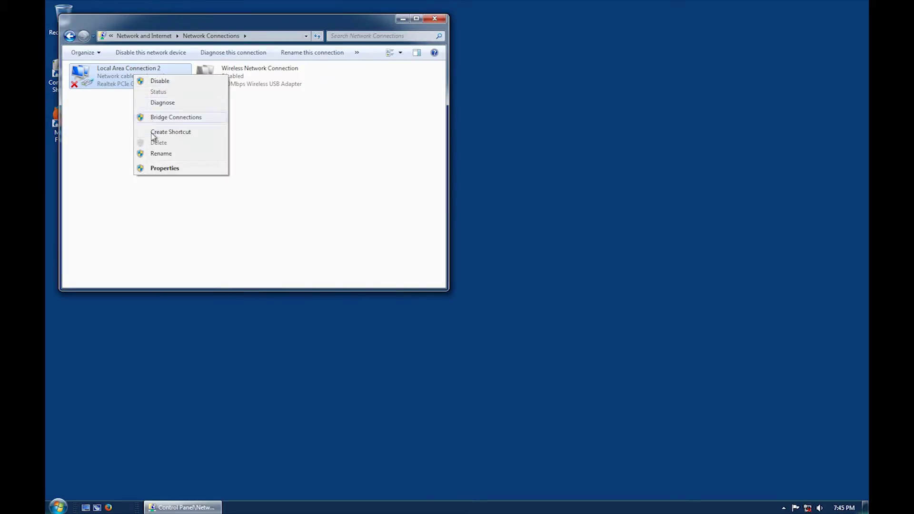
Confirm Local Area Connection 2's IPv4 obtains IP and DNS automatically, then close the dialogs
click(155, 169)
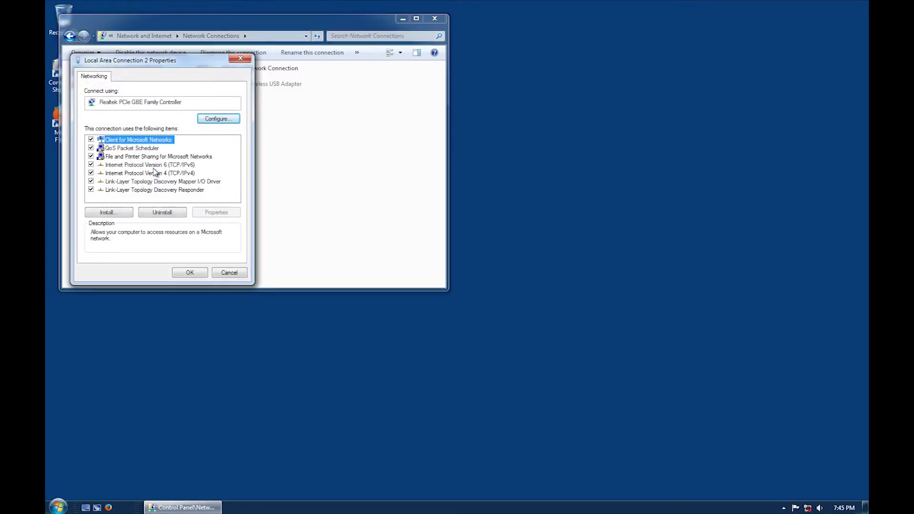
click(155, 172)
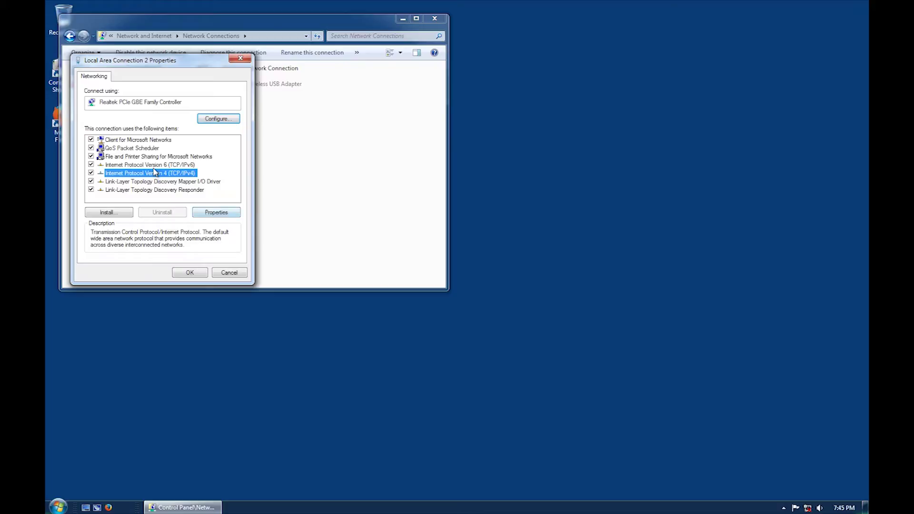
double_click(154, 173)
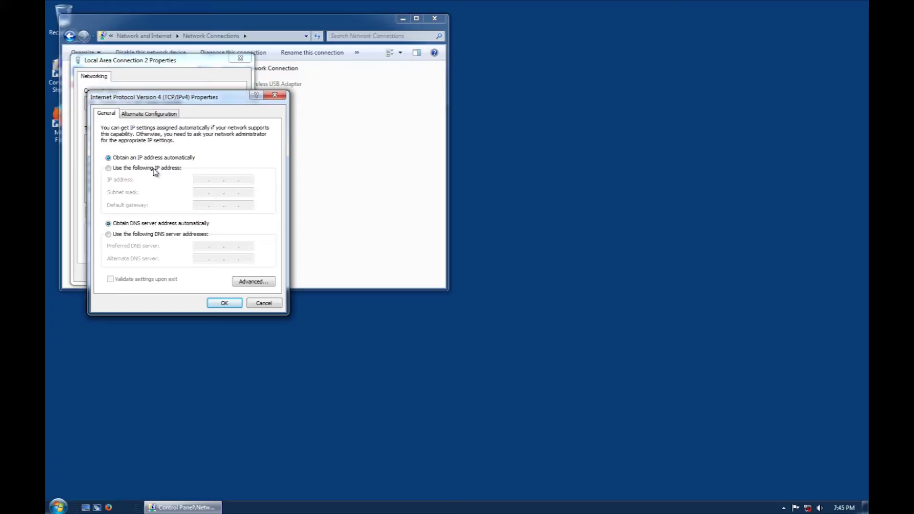
key(Escape)
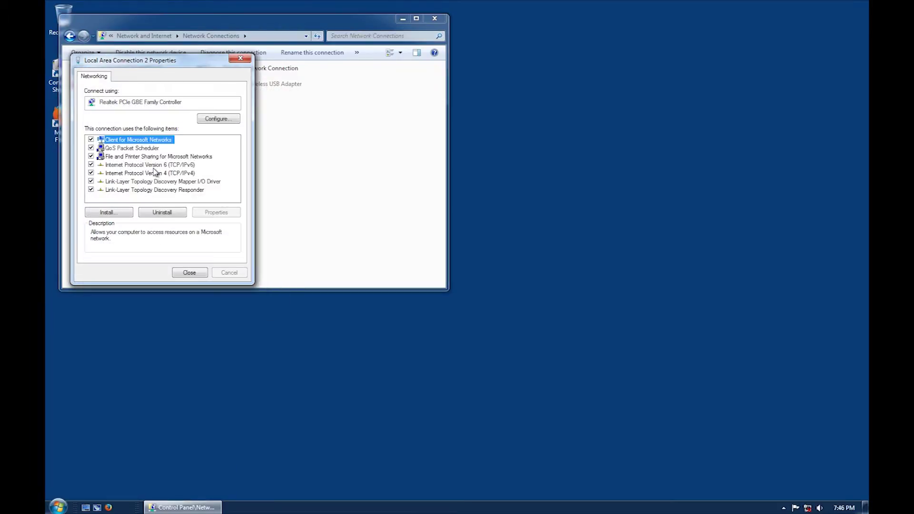
key(Return)
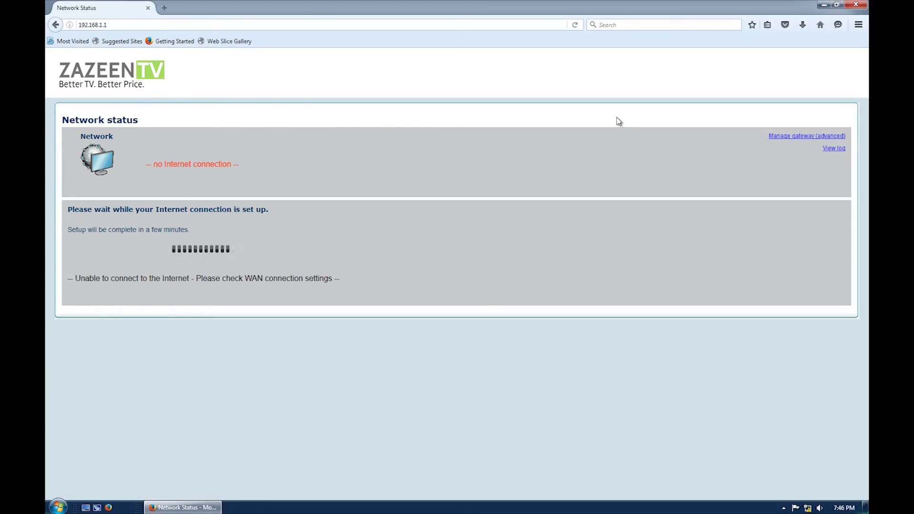
Log into the router's advanced management with the admin credentials and decline saving the login
click(779, 138)
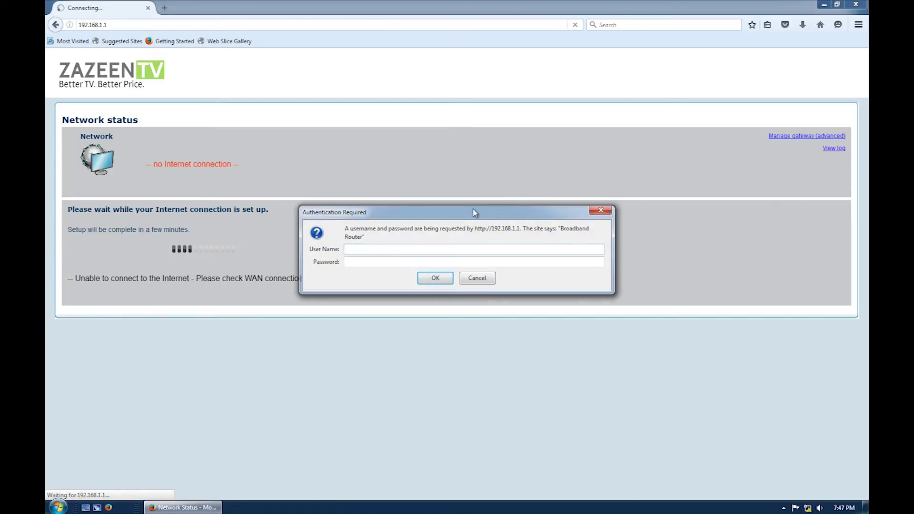
text(admin)
key(Tab)
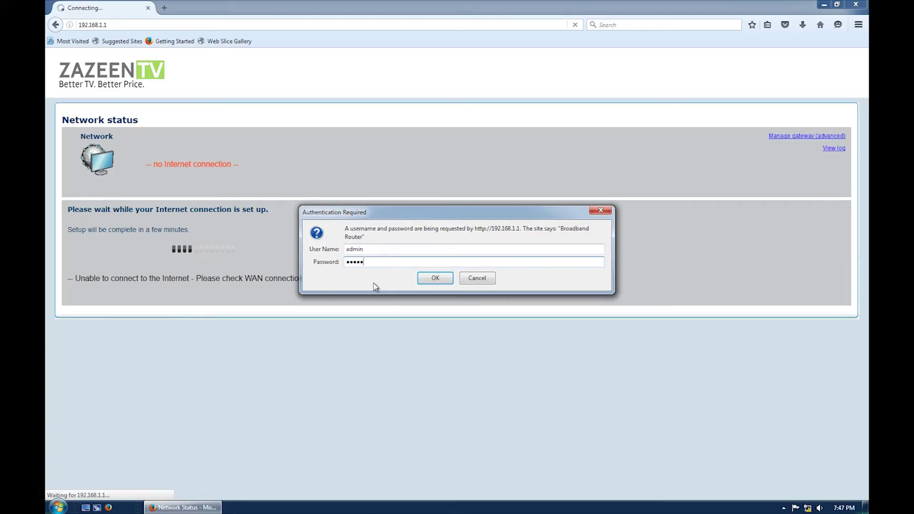
click(425, 280)
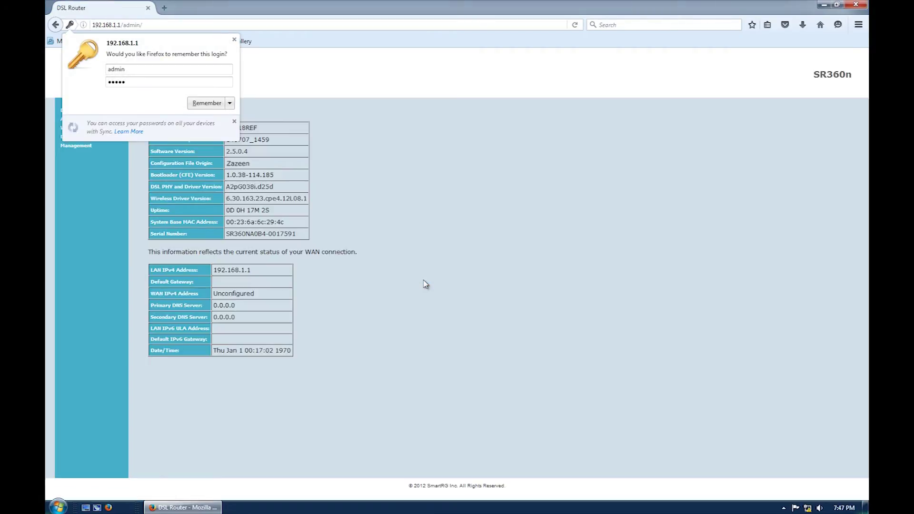
click(235, 40)
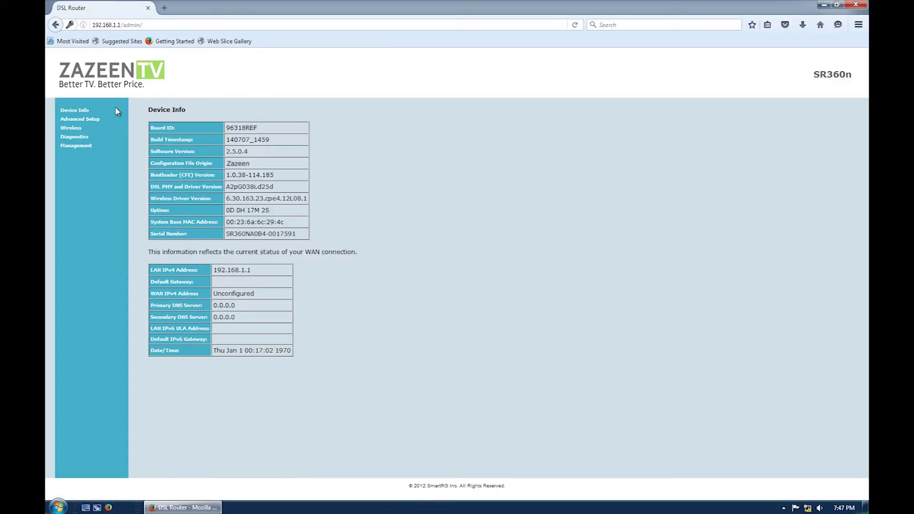
Restore the router to factory default settings via Management > Settings, then close Firefox
click(76, 146)
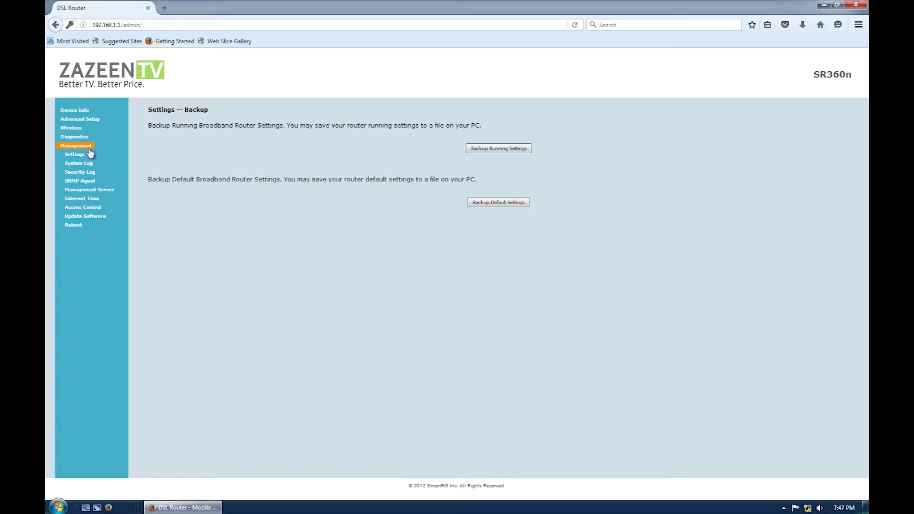
click(85, 155)
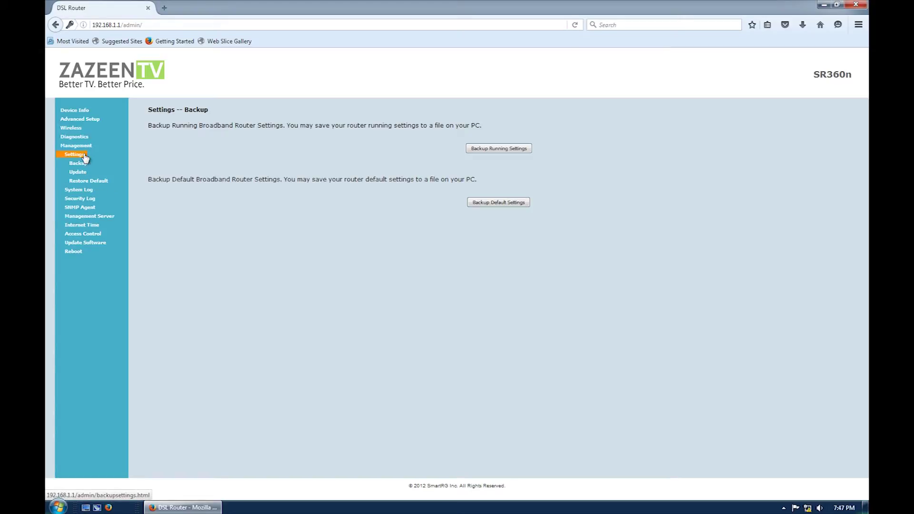
click(90, 183)
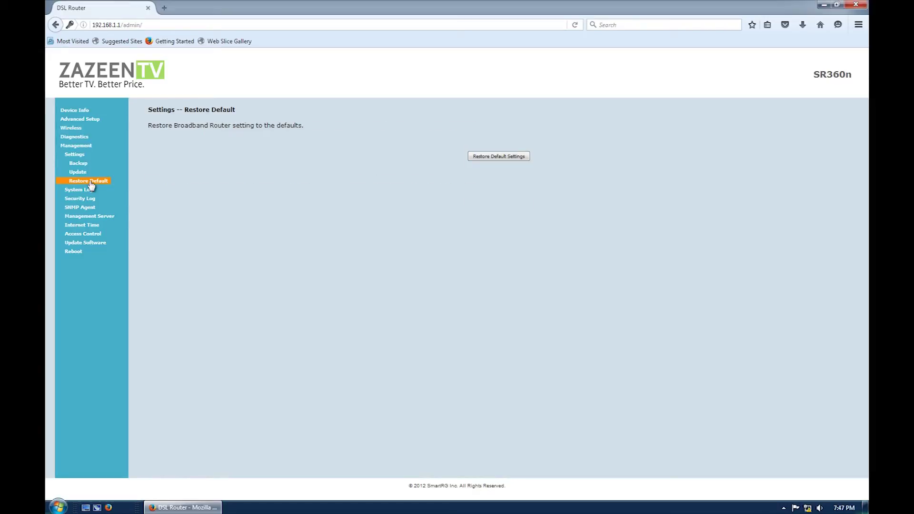
click(483, 157)
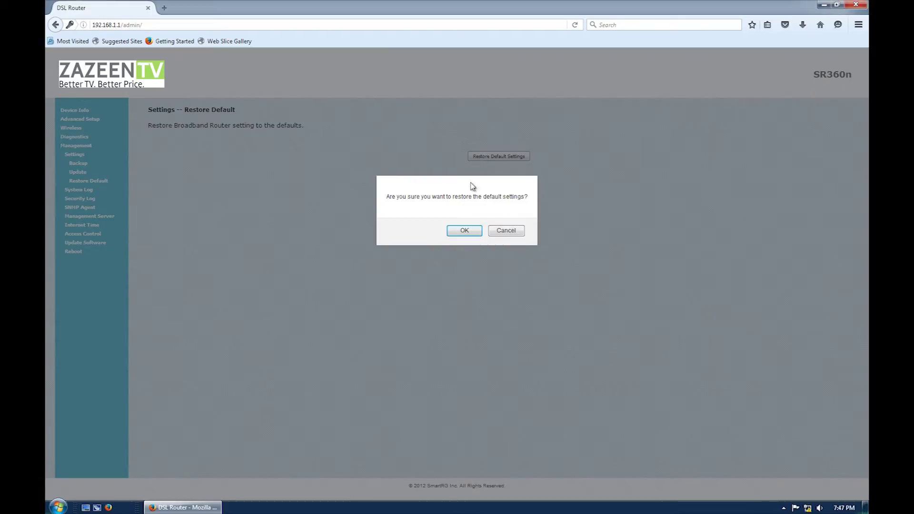
click(460, 232)
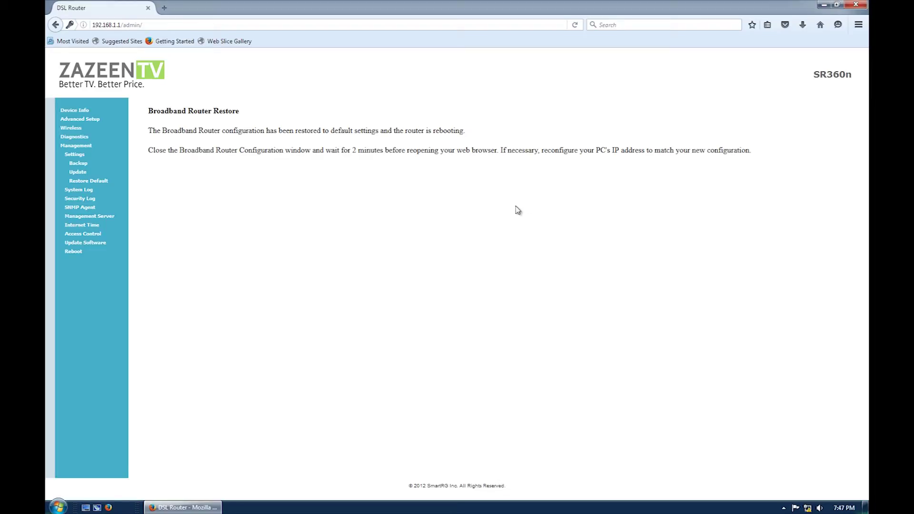
click(859, 5)
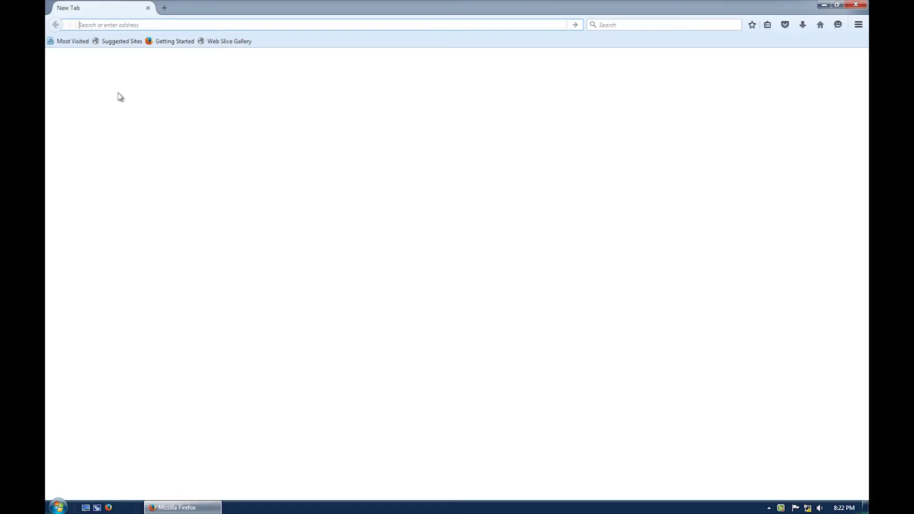
Reload 192.168.1.1, sign into the admin area, and go to Advanced Setup > WAN Service
text(192.168.1.1)
key(Return)
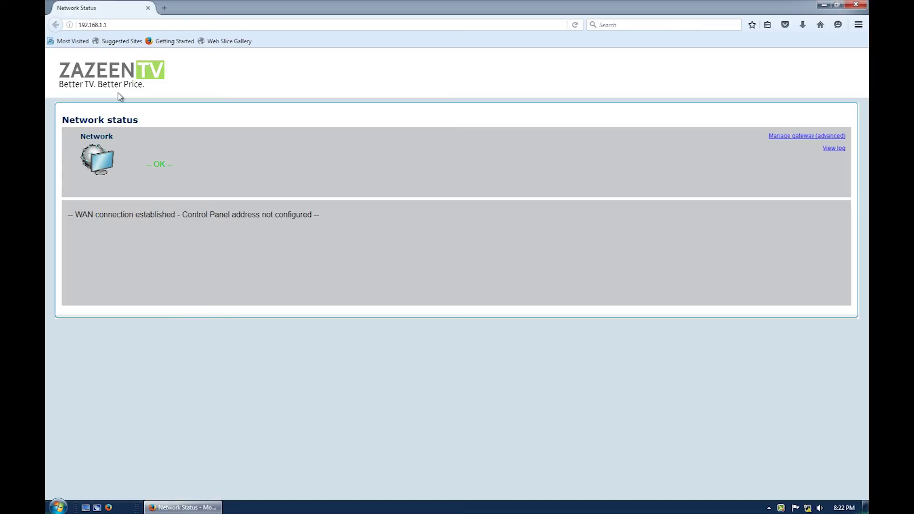
click(783, 141)
text(a)
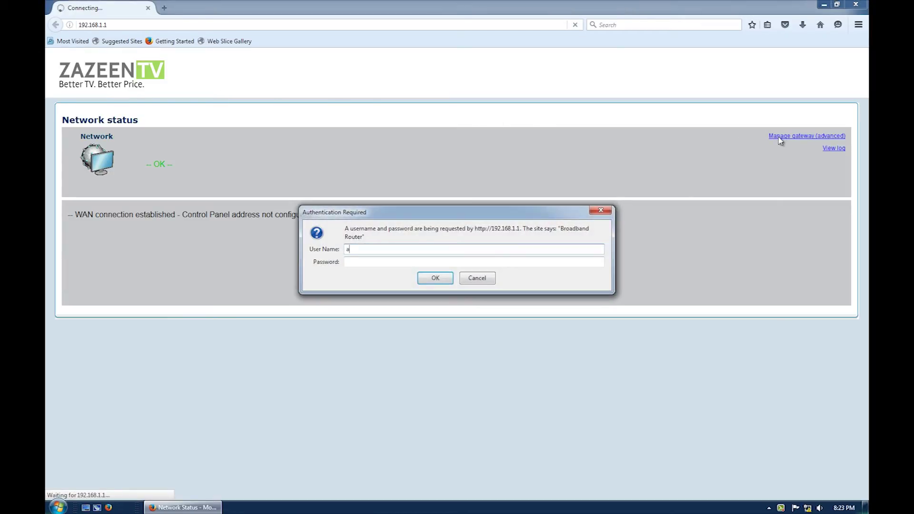
text(dmin)
key(Tab)
text(admi)
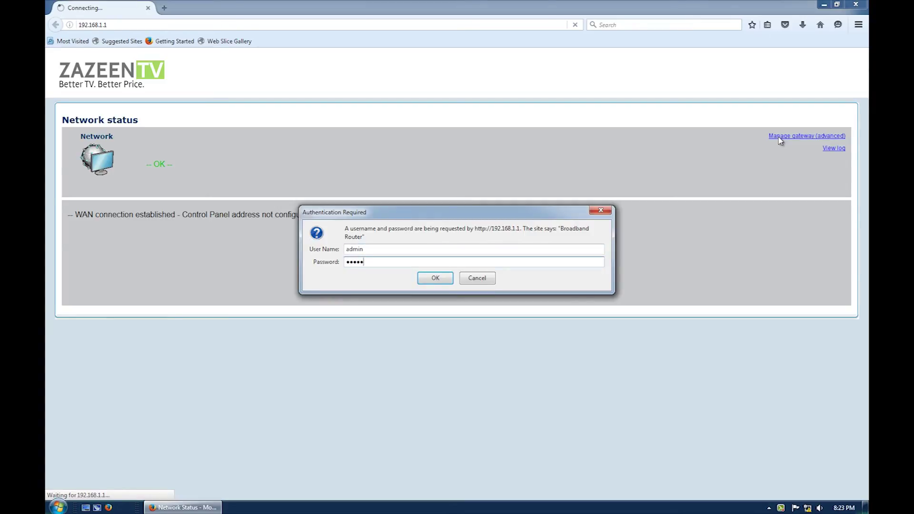
key(Return)
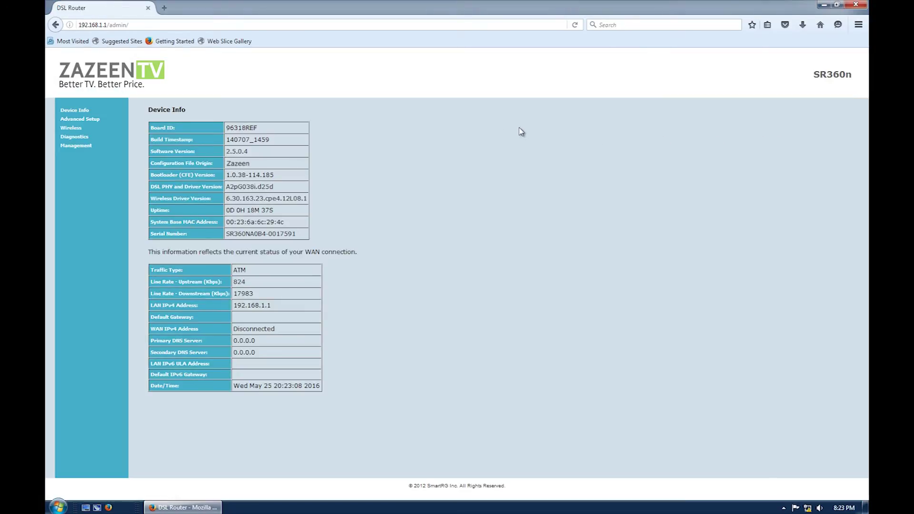
click(95, 120)
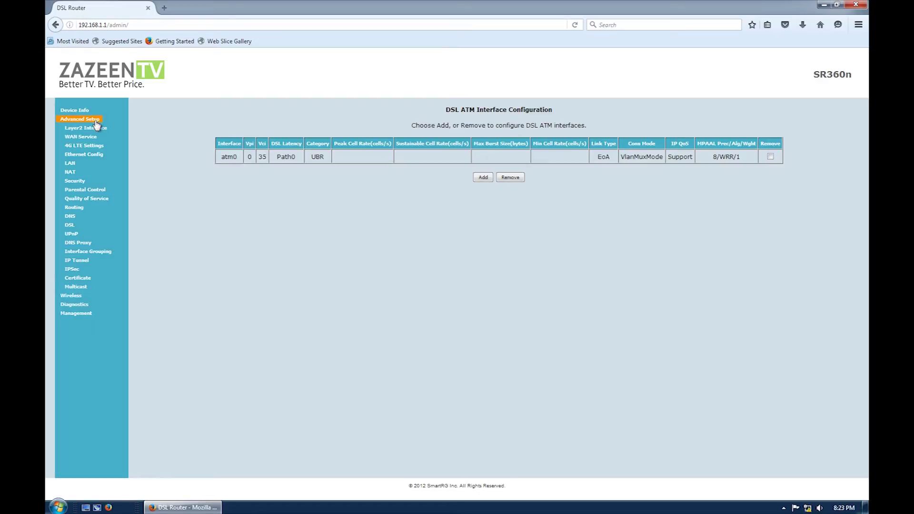
click(87, 139)
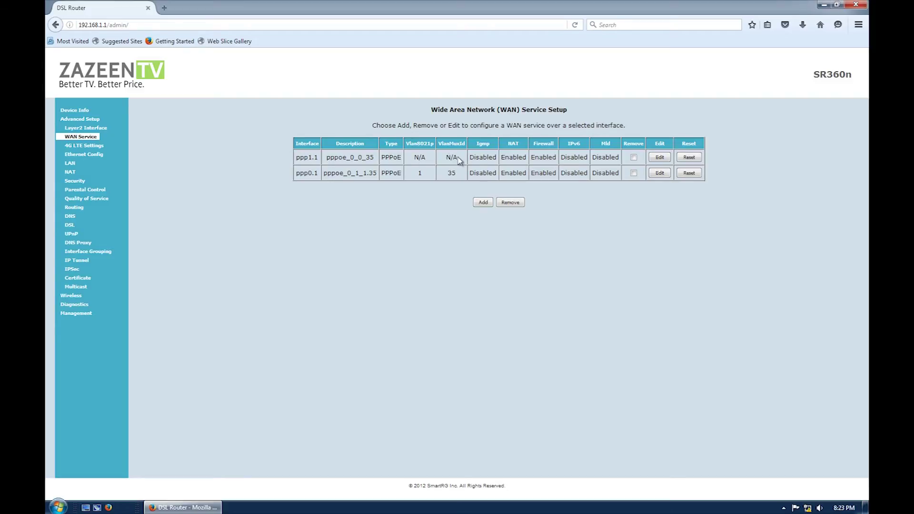
Edit the ppp1.1 PPPoE service and review its PPP username, firewall and NAT settings
click(660, 158)
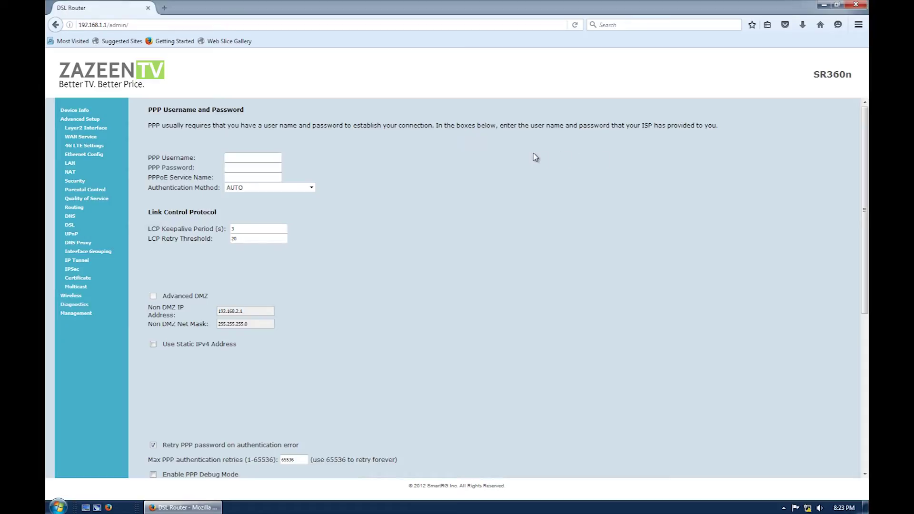
click(267, 157)
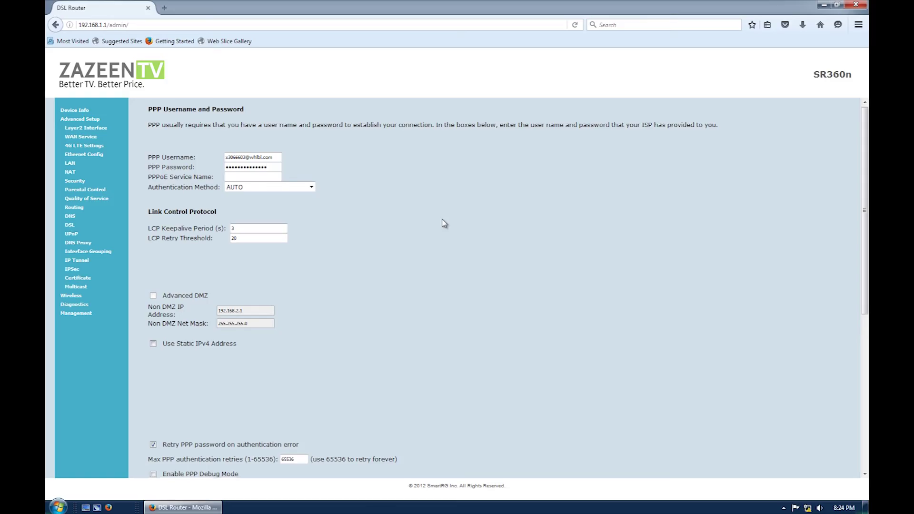
scroll(444, 223, down, 5)
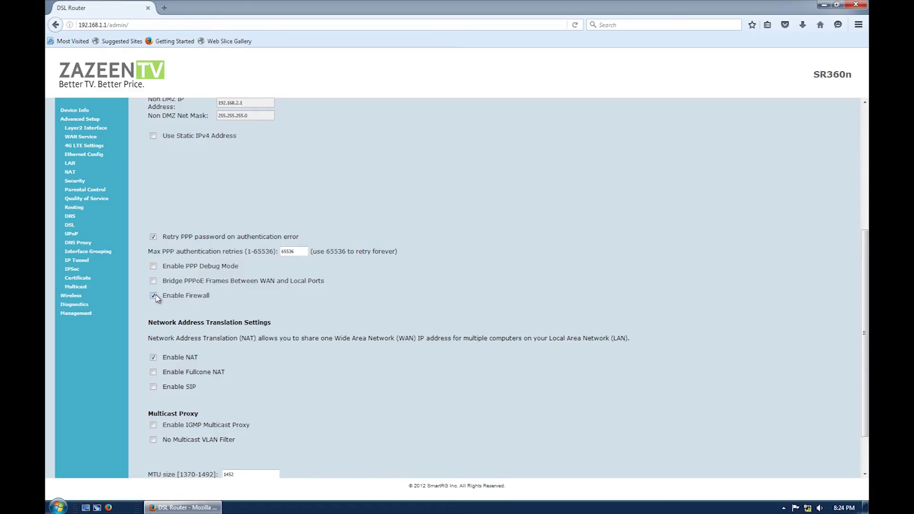
scroll(282, 320, down, 2)
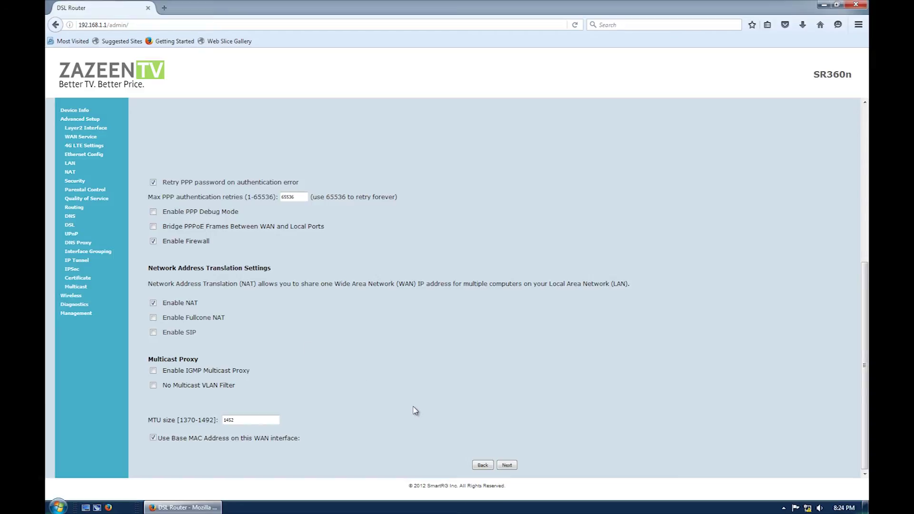
Step through the PPP, default gateway and DNS pages and save the WAN setup summary
click(507, 466)
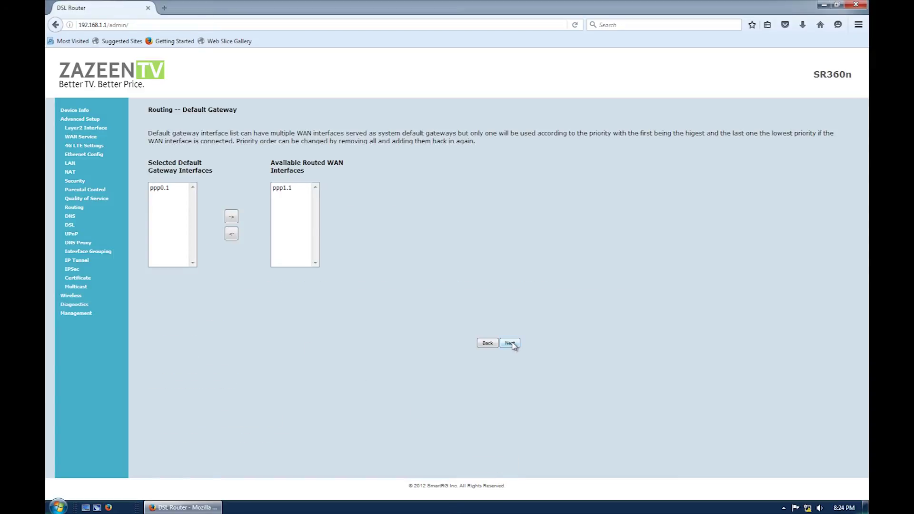
click(510, 343)
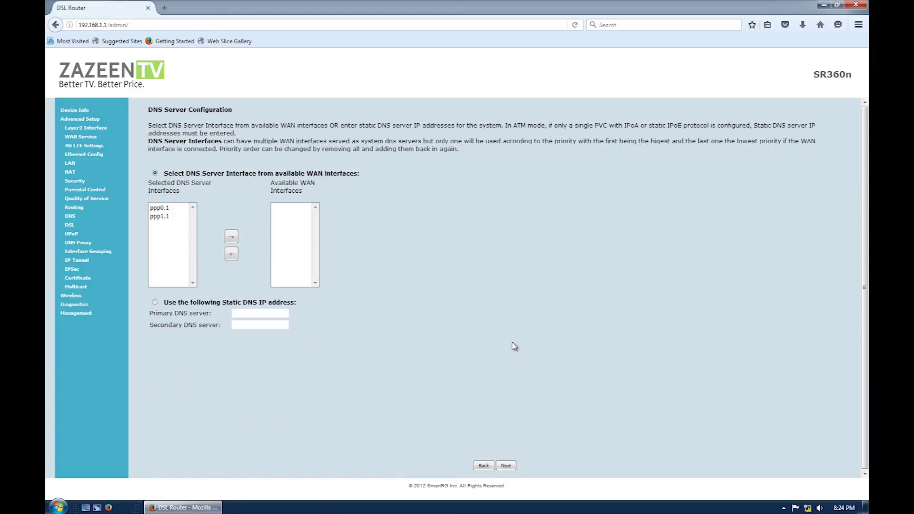
click(503, 467)
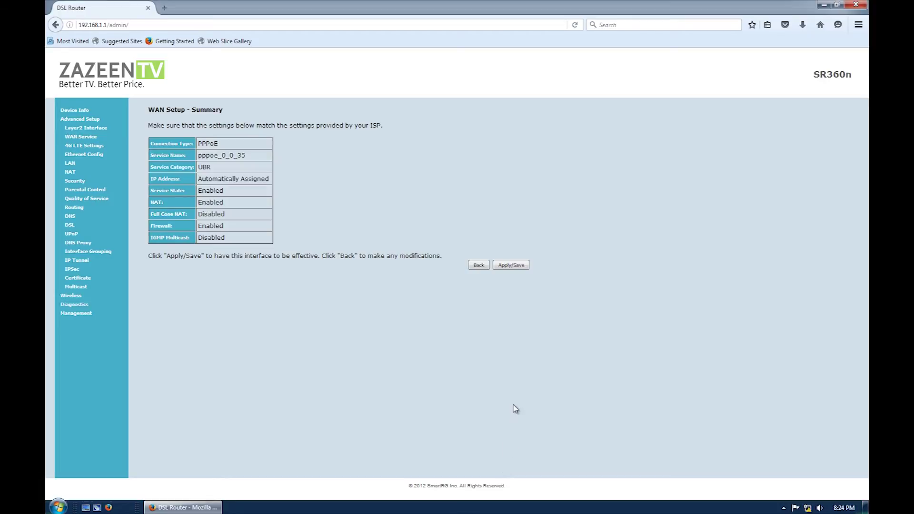
click(514, 268)
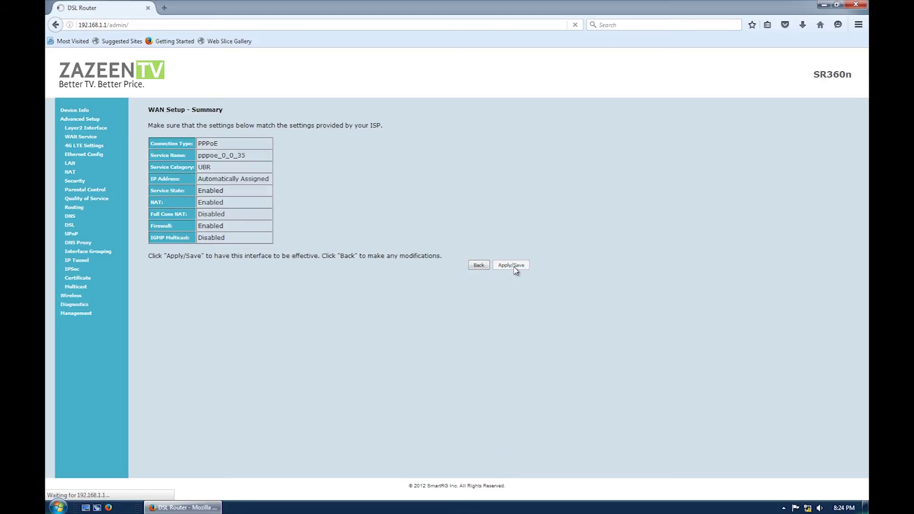
click(71, 296)
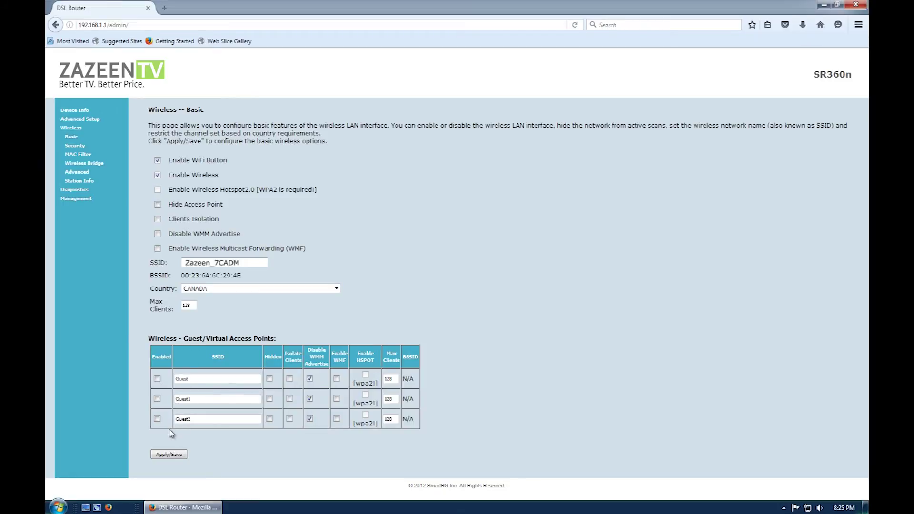
Save the basic wireless settings with wireless enabled and SSID Zazeen_7CADM
click(169, 454)
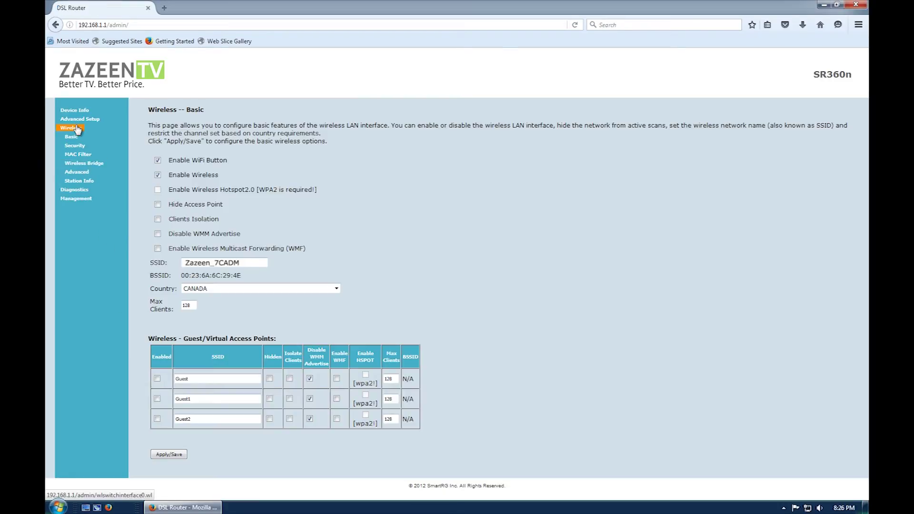
click(77, 129)
Replace the base-MAC WPA passphrase with a custom passphrase and save the wireless security settings
click(75, 146)
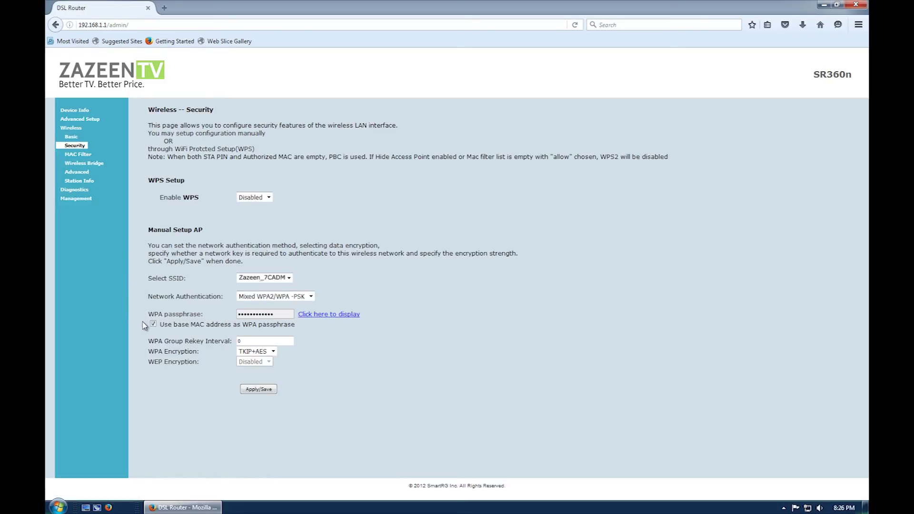
click(153, 325)
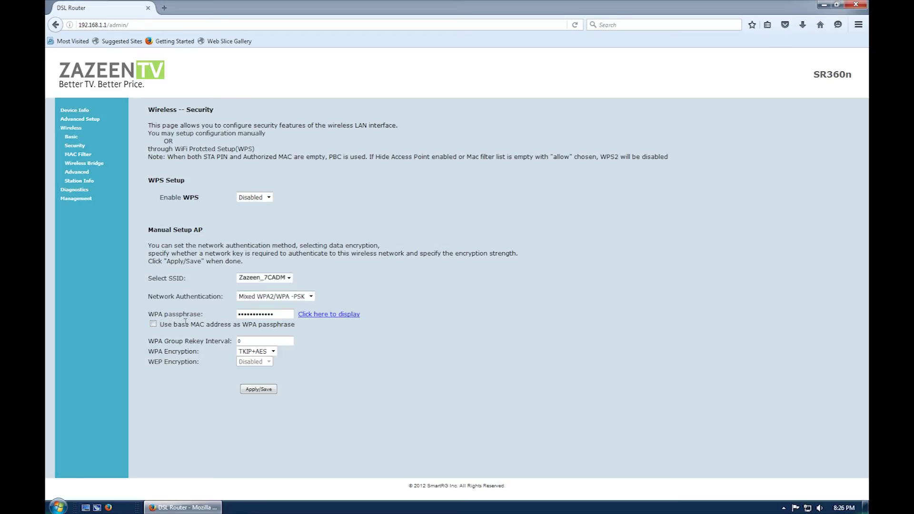
double_click(257, 314)
key(BackSpace)
text(********)
click(265, 389)
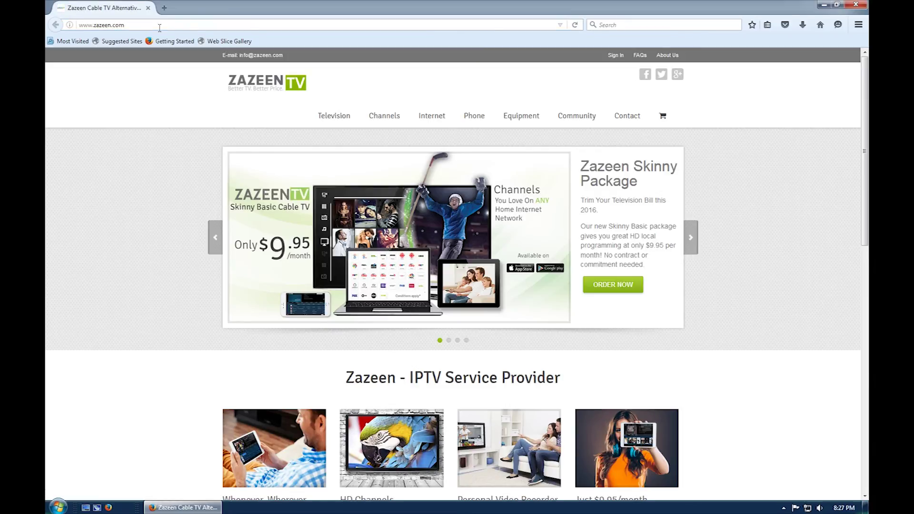
Close Firefox once the zazeen.com page has loaded
click(855, 5)
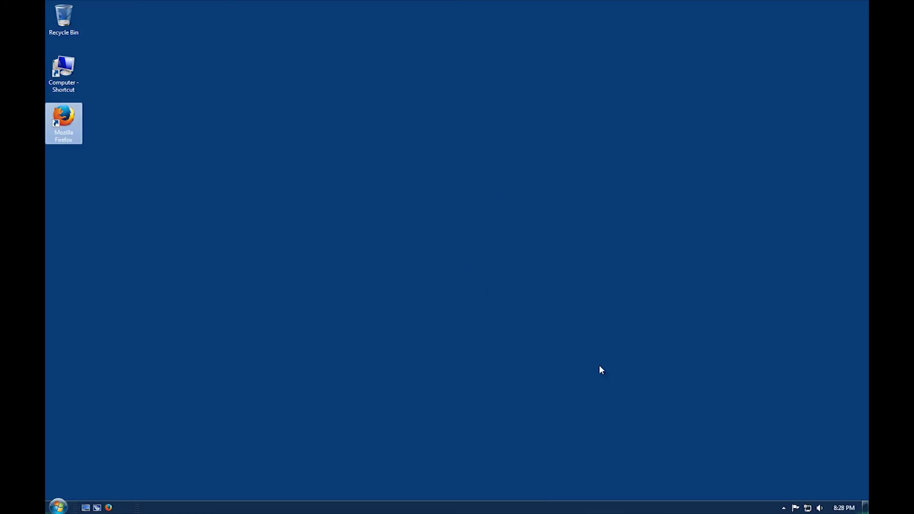
Disable the wired Local Area Connection 2 from the Network and Sharing Center's adapter settings
right_click(808, 508)
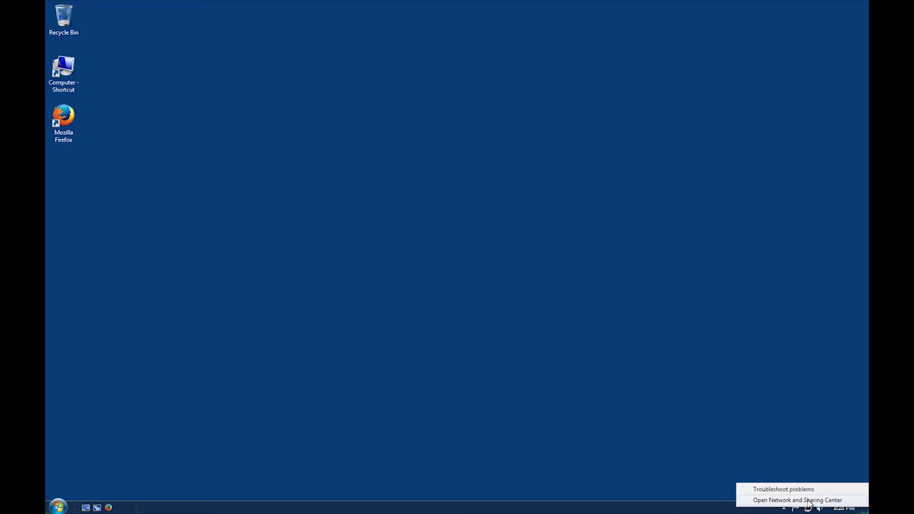
click(810, 500)
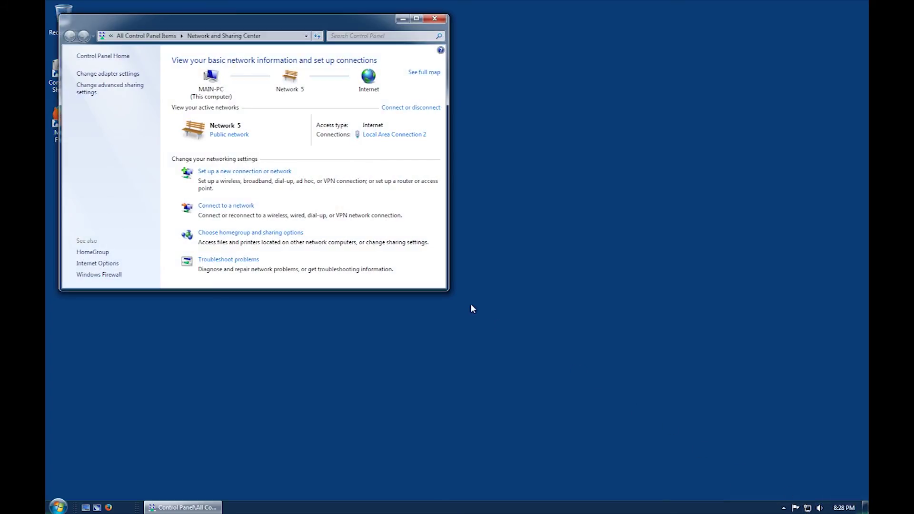
click(123, 73)
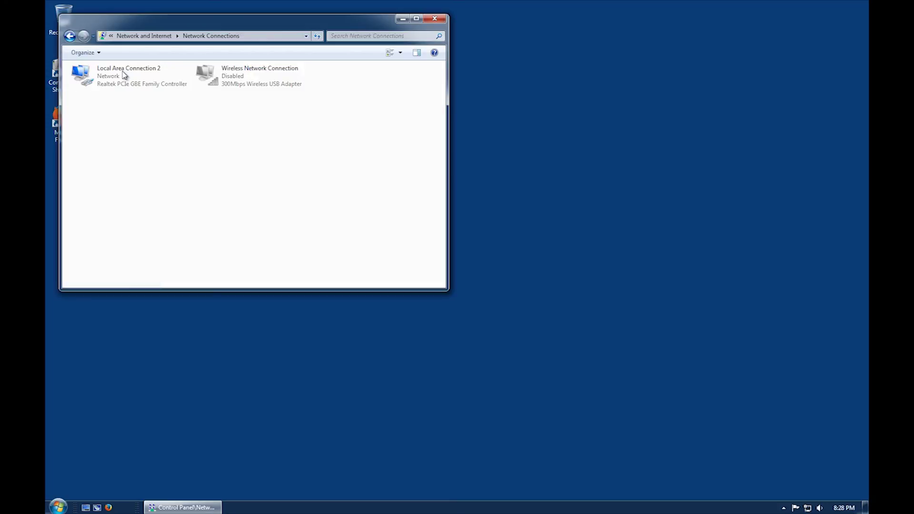
right_click(168, 76)
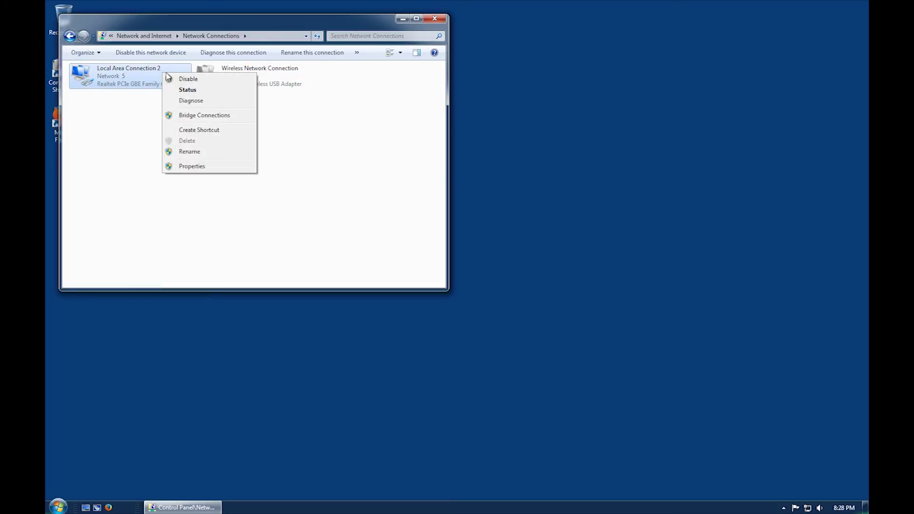
click(186, 79)
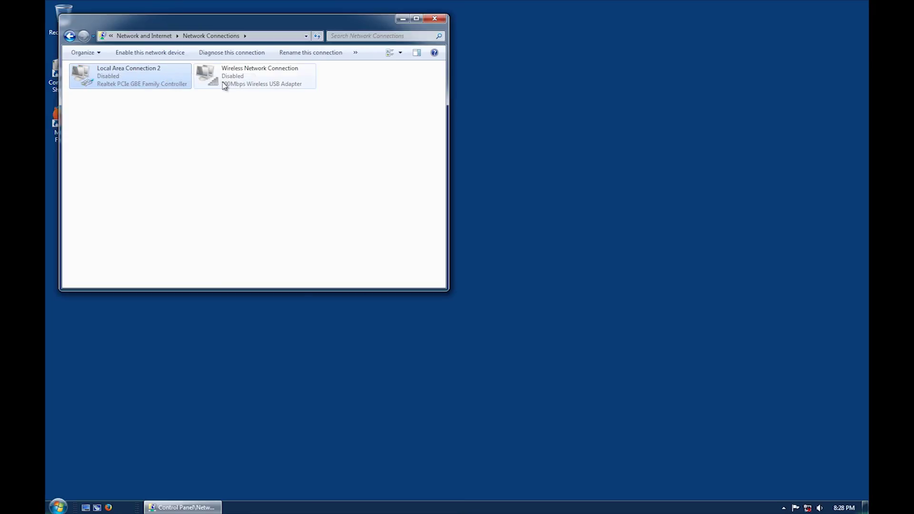
Enable the Wireless Network Connection adapter and bring up the list of available wireless networks
click(238, 81)
right_click(238, 82)
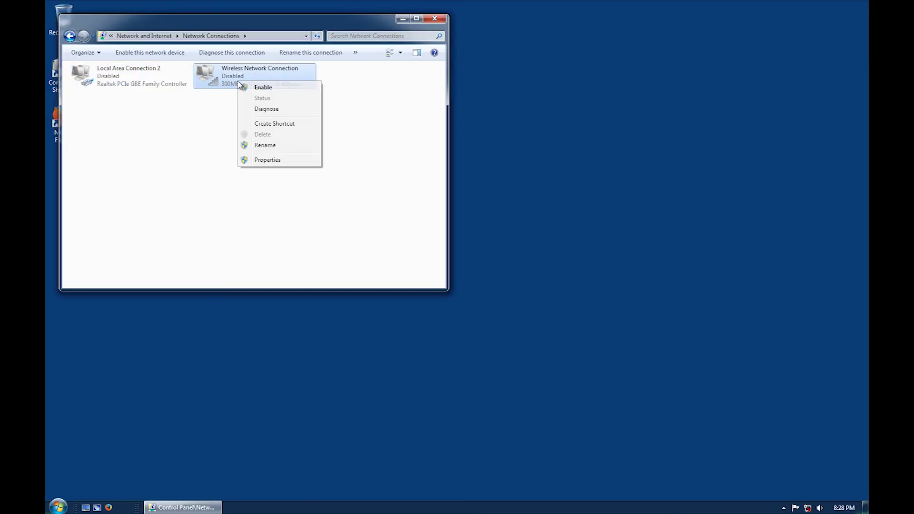
click(267, 90)
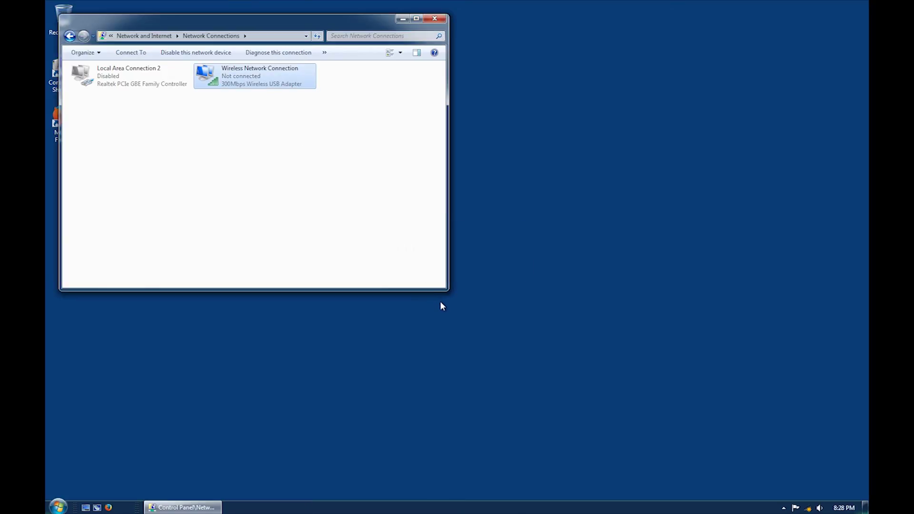
click(807, 508)
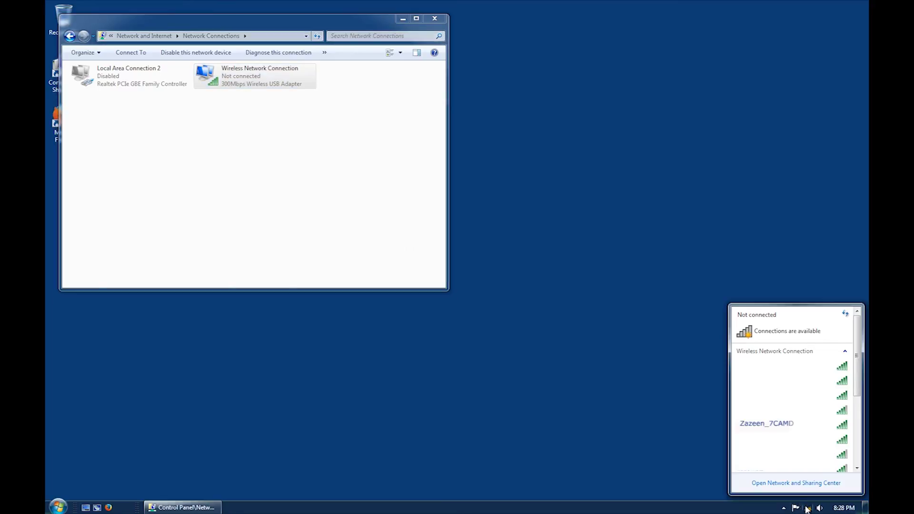
Connect to the Zazeen_7CAMD wireless network, entering its security key with characters hidden
click(793, 428)
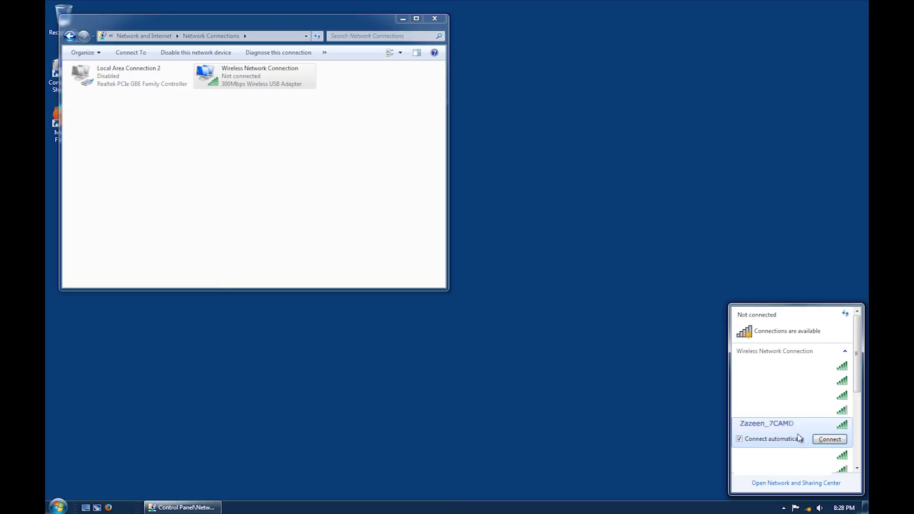
click(819, 440)
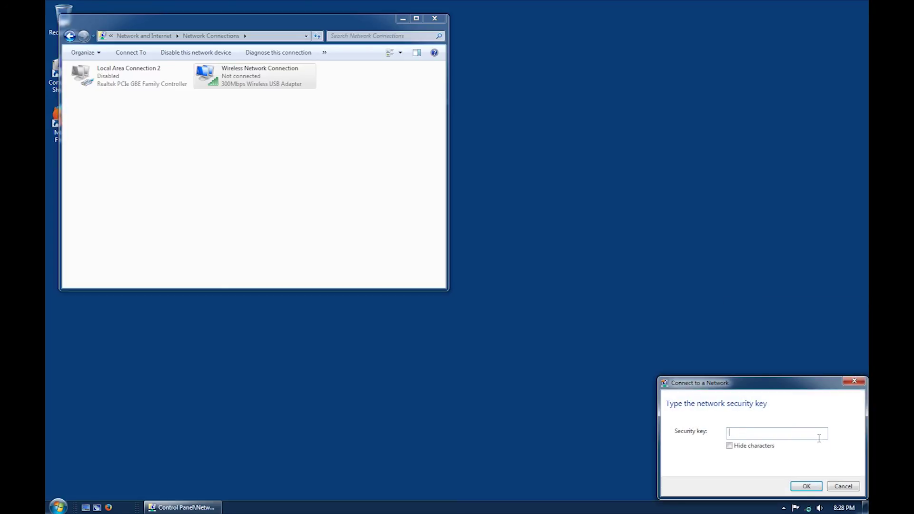
click(729, 446)
text(•••)
click(807, 486)
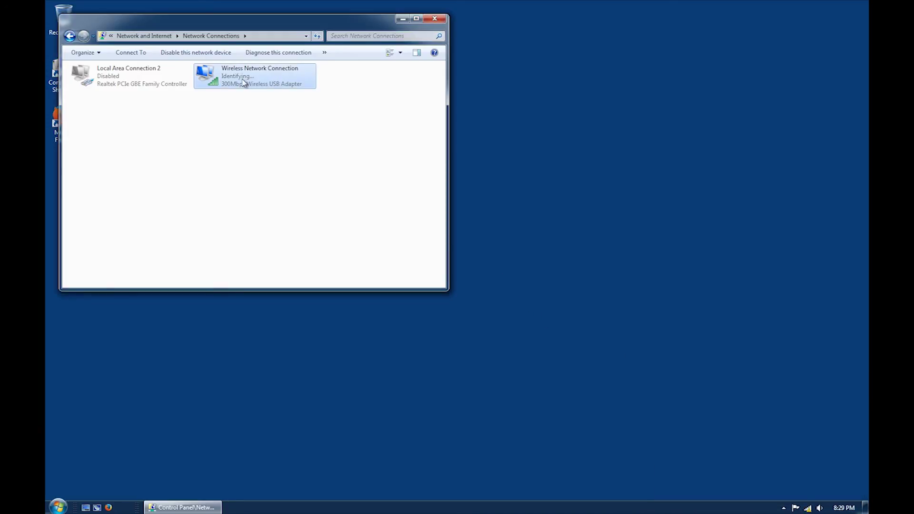
Close the Network Connections window and launch Mozilla Firefox from the desktop
click(428, 20)
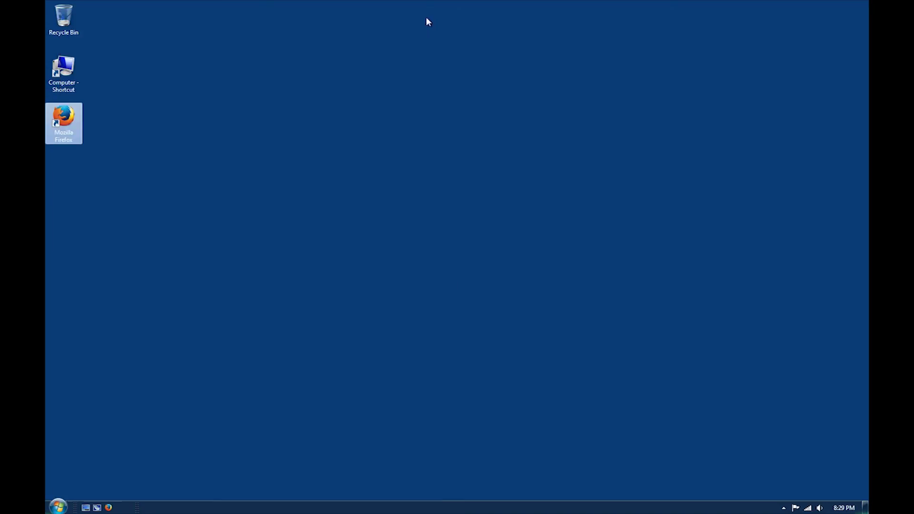
double_click(65, 118)
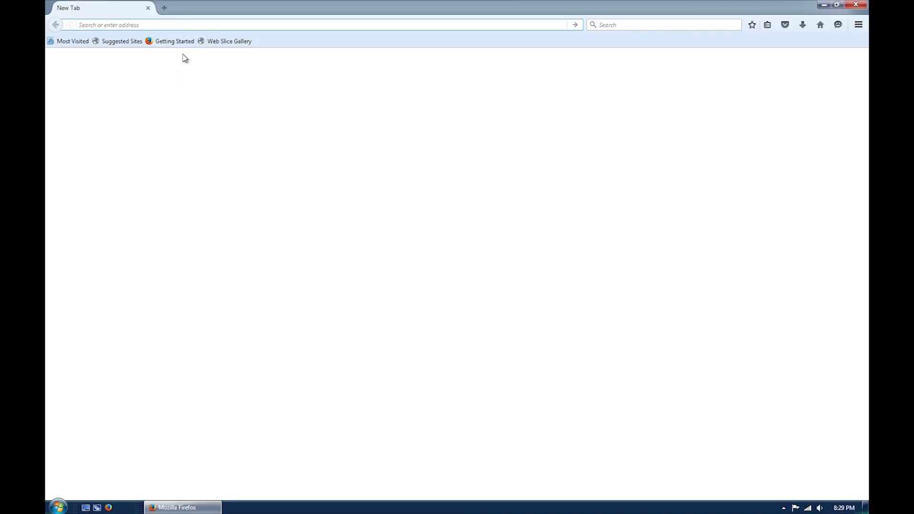